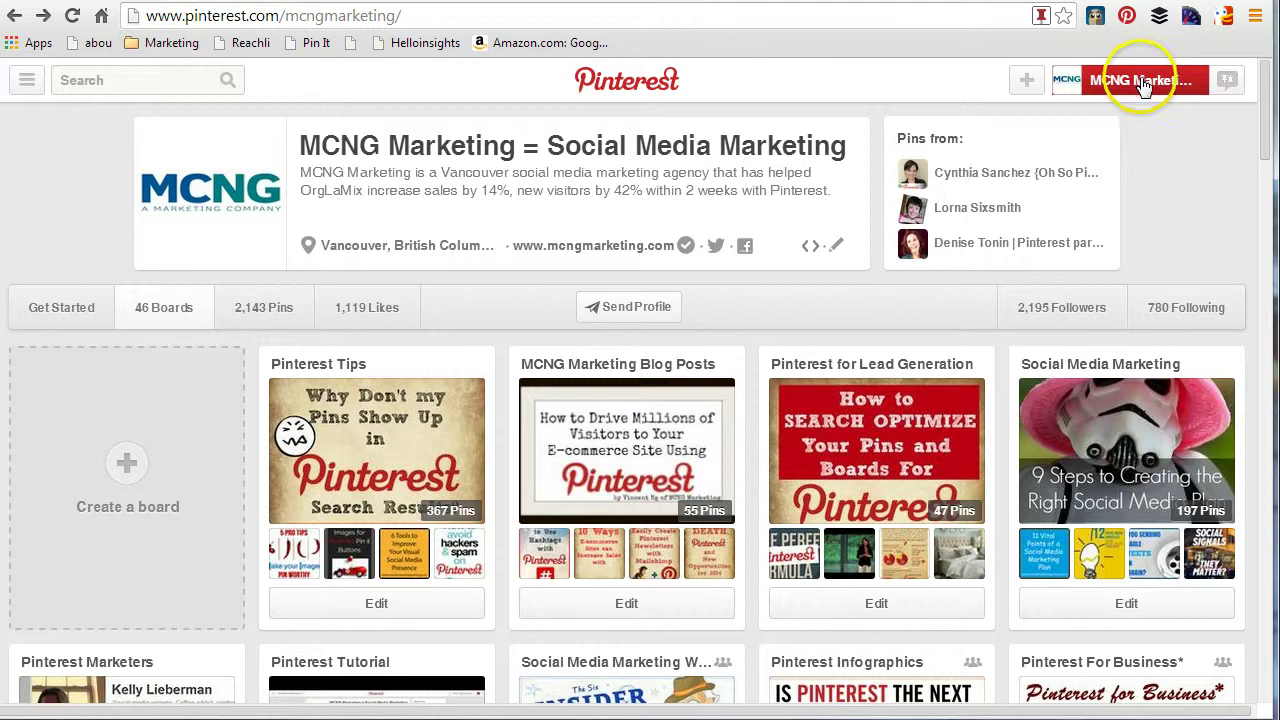
- Leave the MCNG Marketing profile via the account menu and return to the Pinterest home feed
left_click(1143, 84)
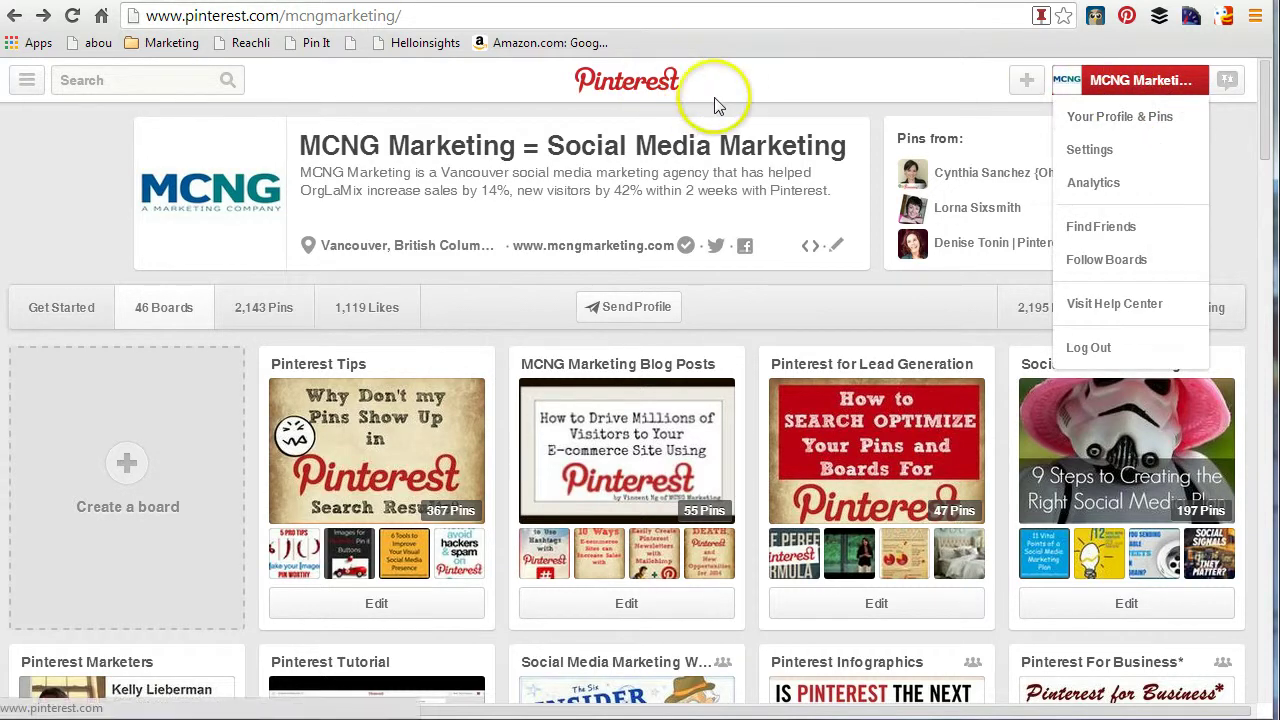
left_click(645, 93)
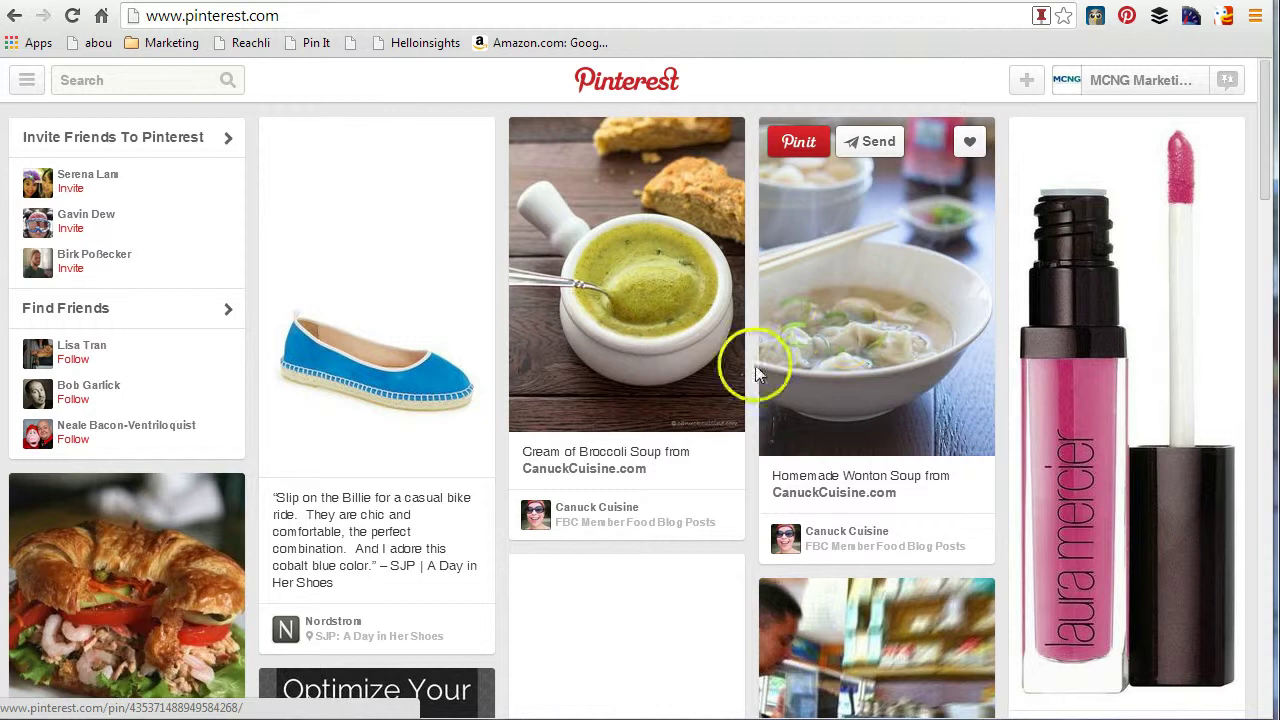
left_click(615, 343)
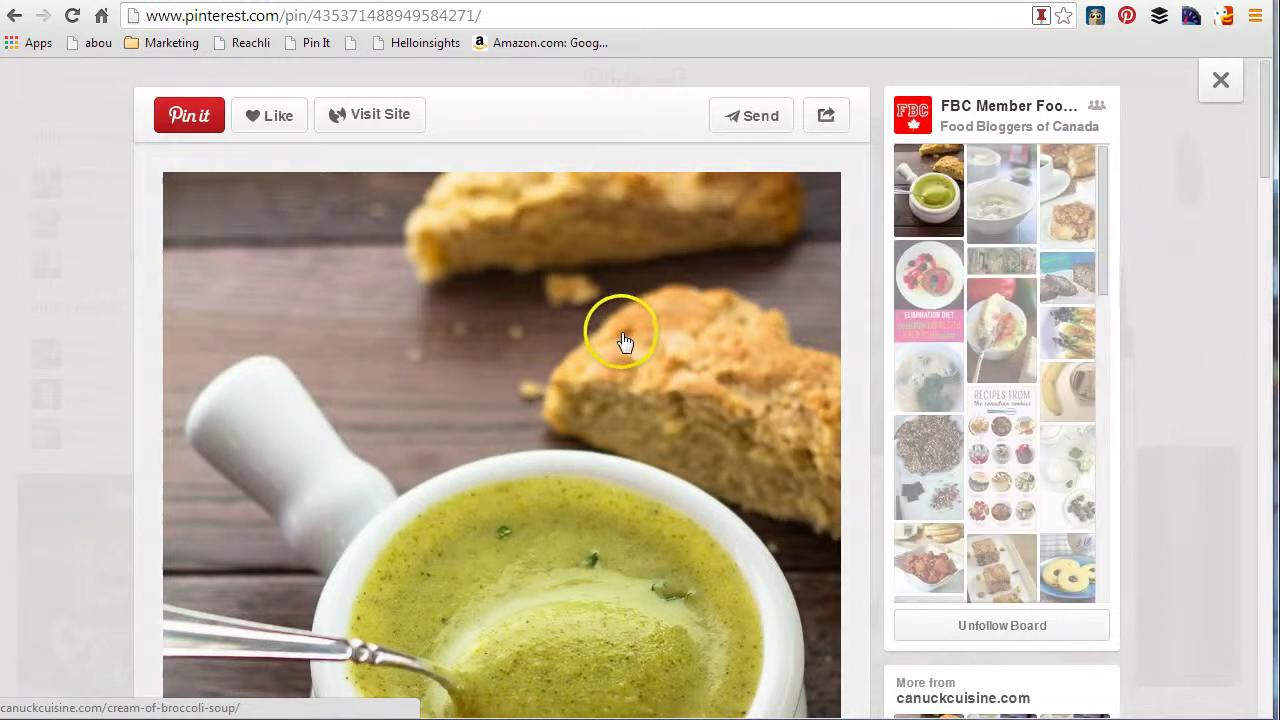
scroll(625, 343, "down", 2)
scroll(620, 346, "down", 2)
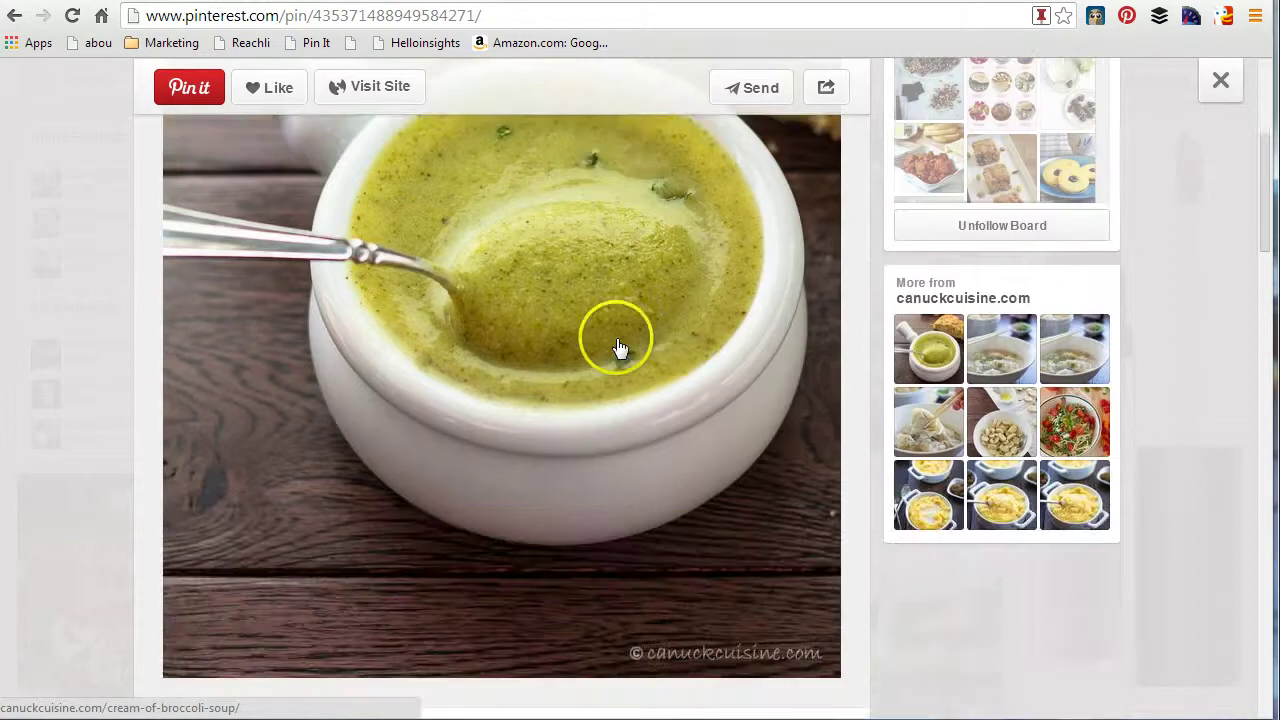
scroll(618, 346, "down", 2)
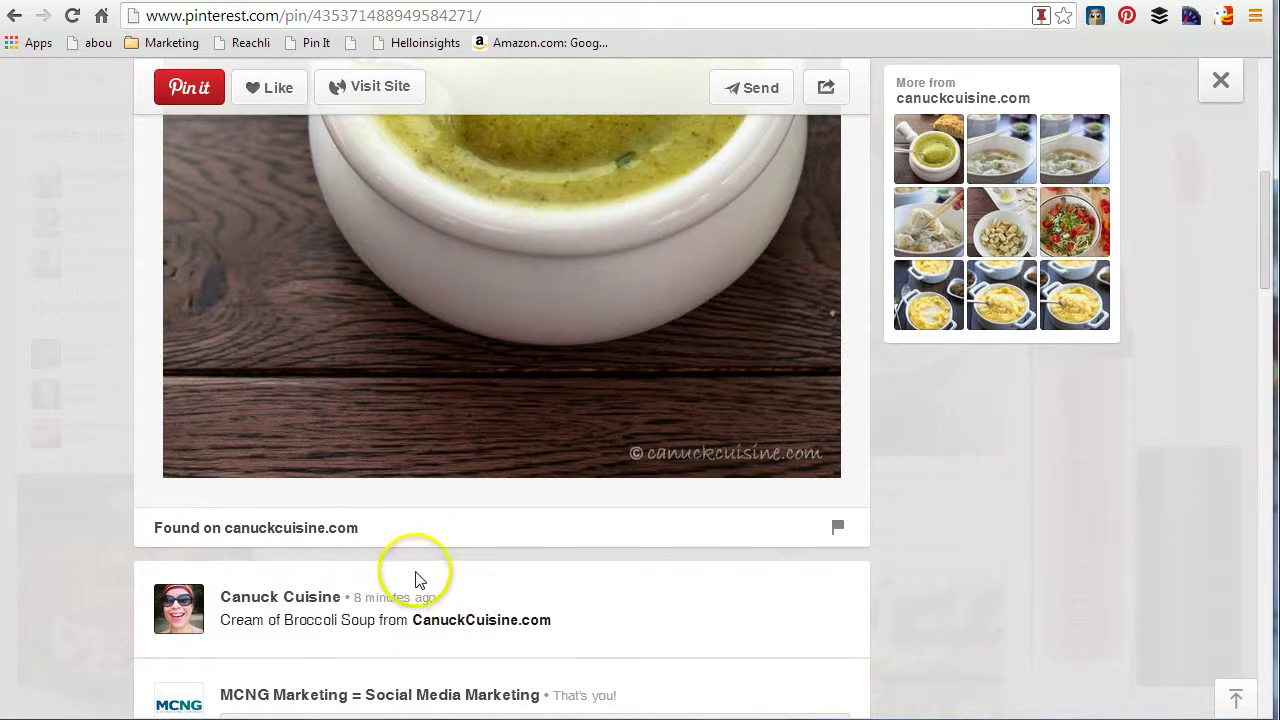
scroll(380, 575, "down", 1)
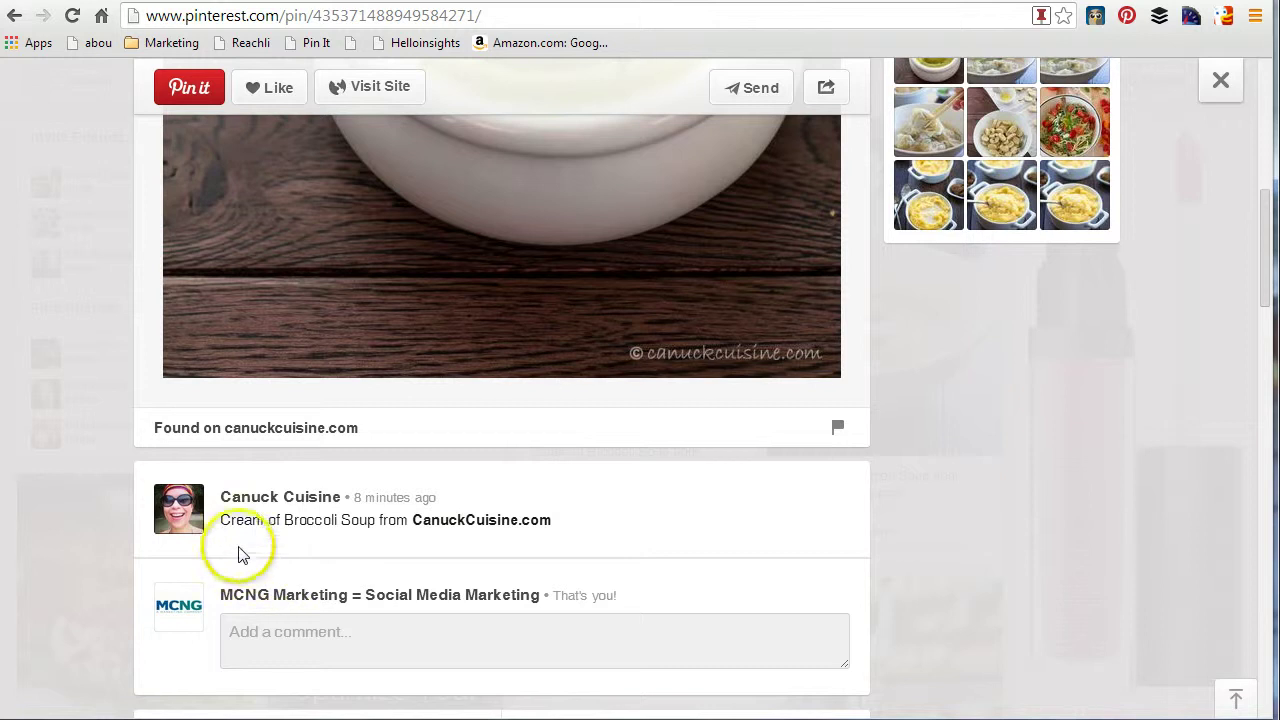
left_click_drag(231, 520, 551, 521)
scroll(700, 563, "down", 2)
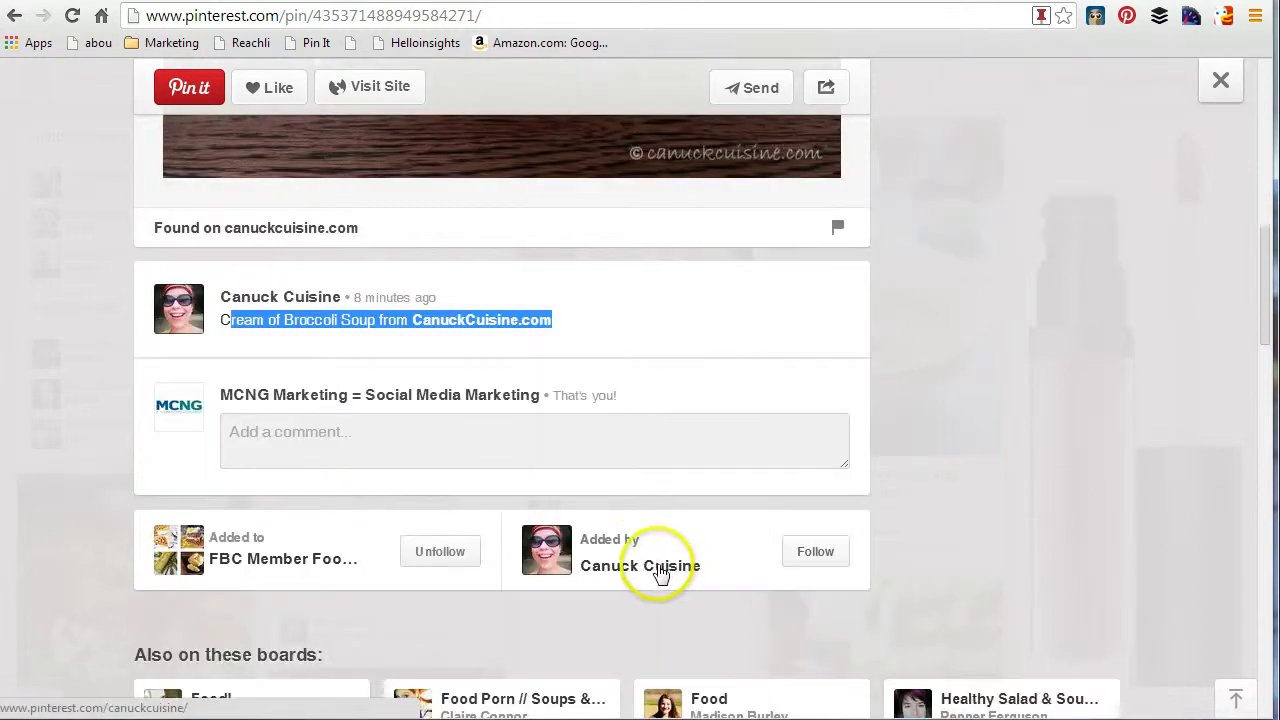
scroll(580, 560, "up", 3)
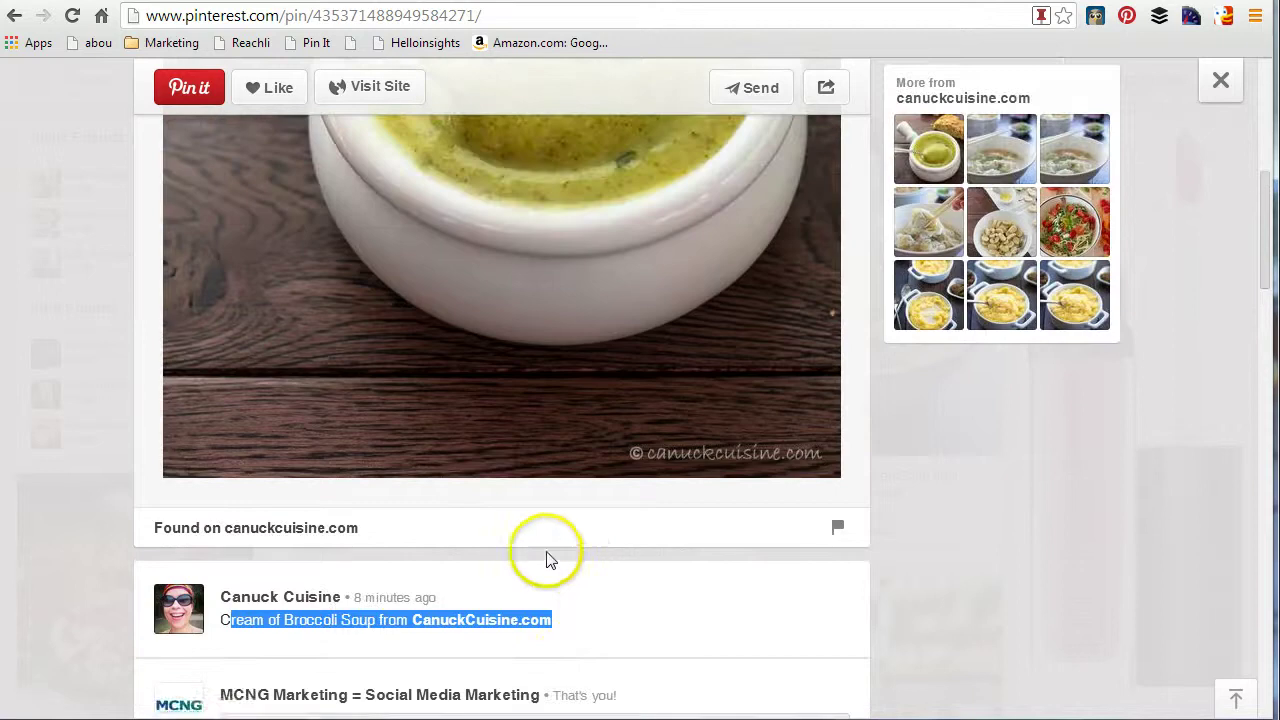
scroll(532, 562, "up", 2)
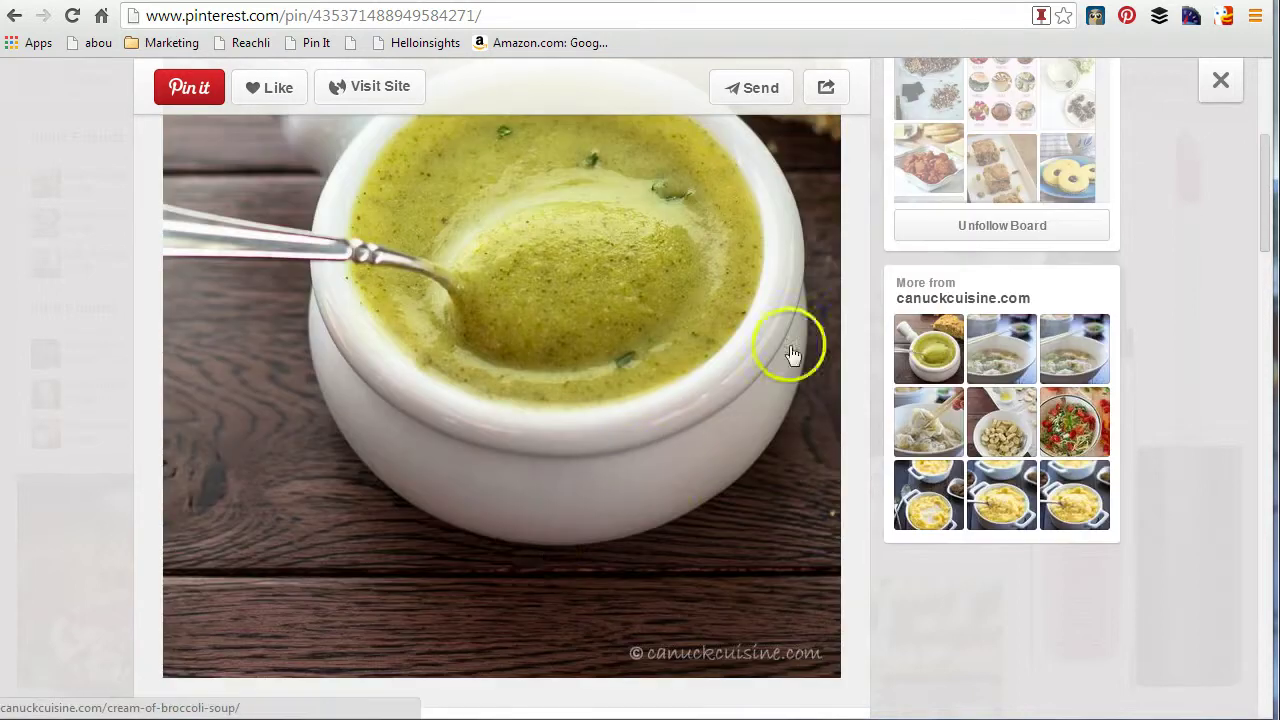
left_click(1225, 88)
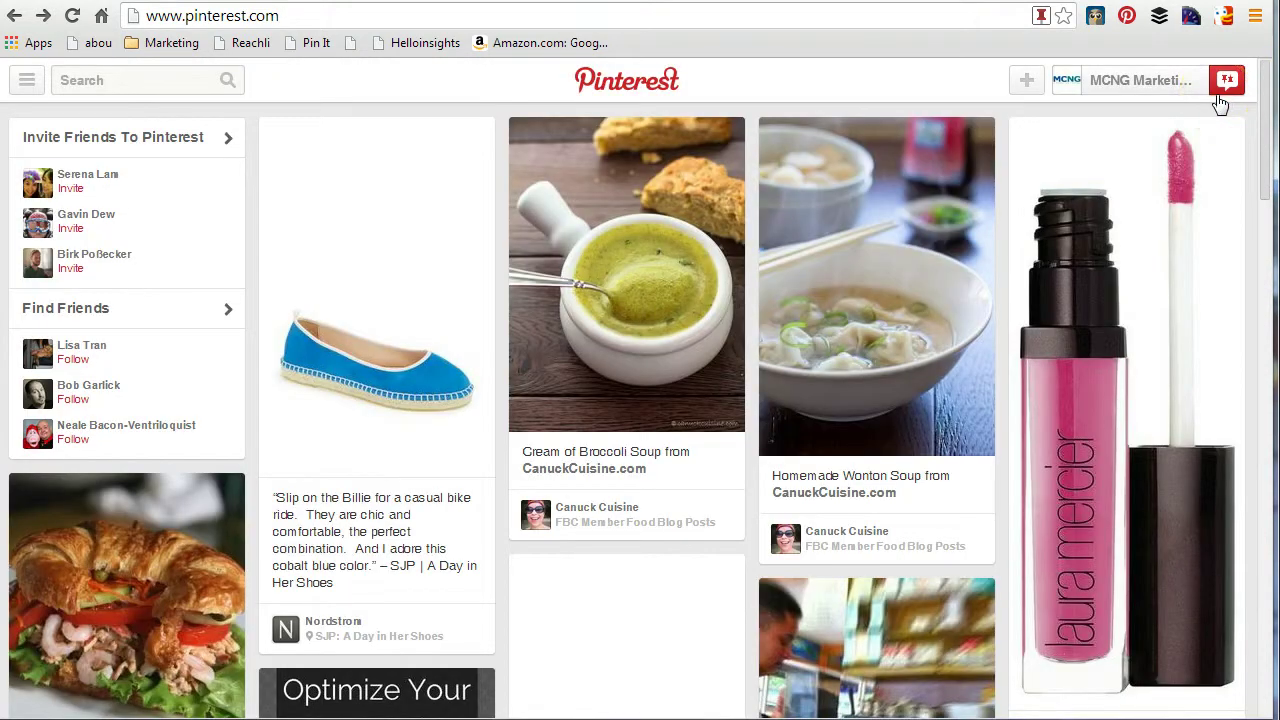
- Open the MCNG Marketing profile from the account menu and select the Create a board tile
left_click(1155, 84)
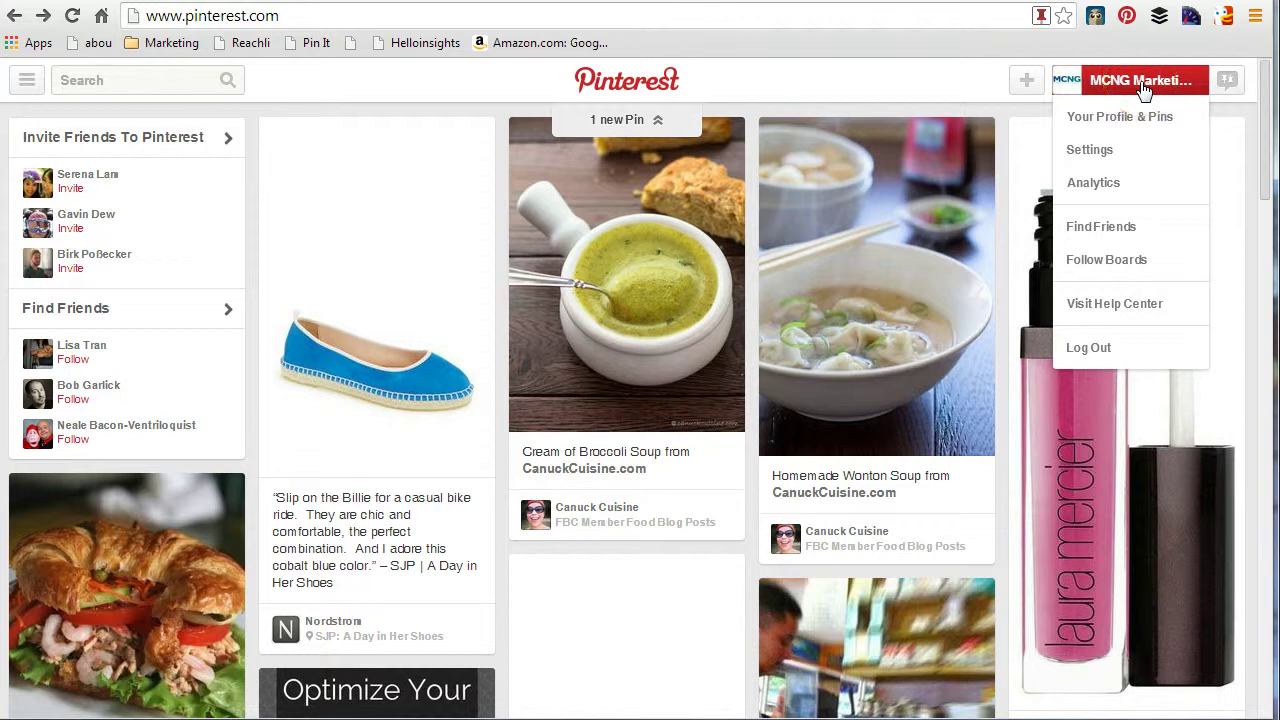
left_click(1144, 110)
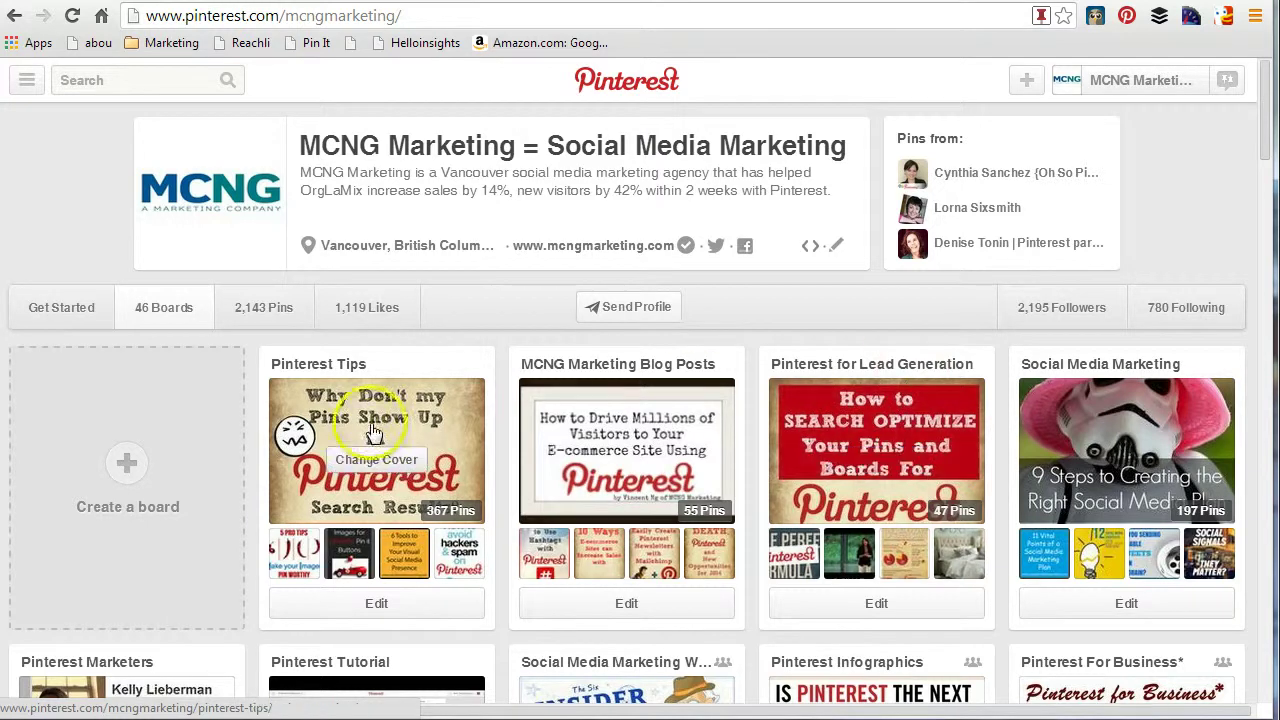
left_click(162, 464)
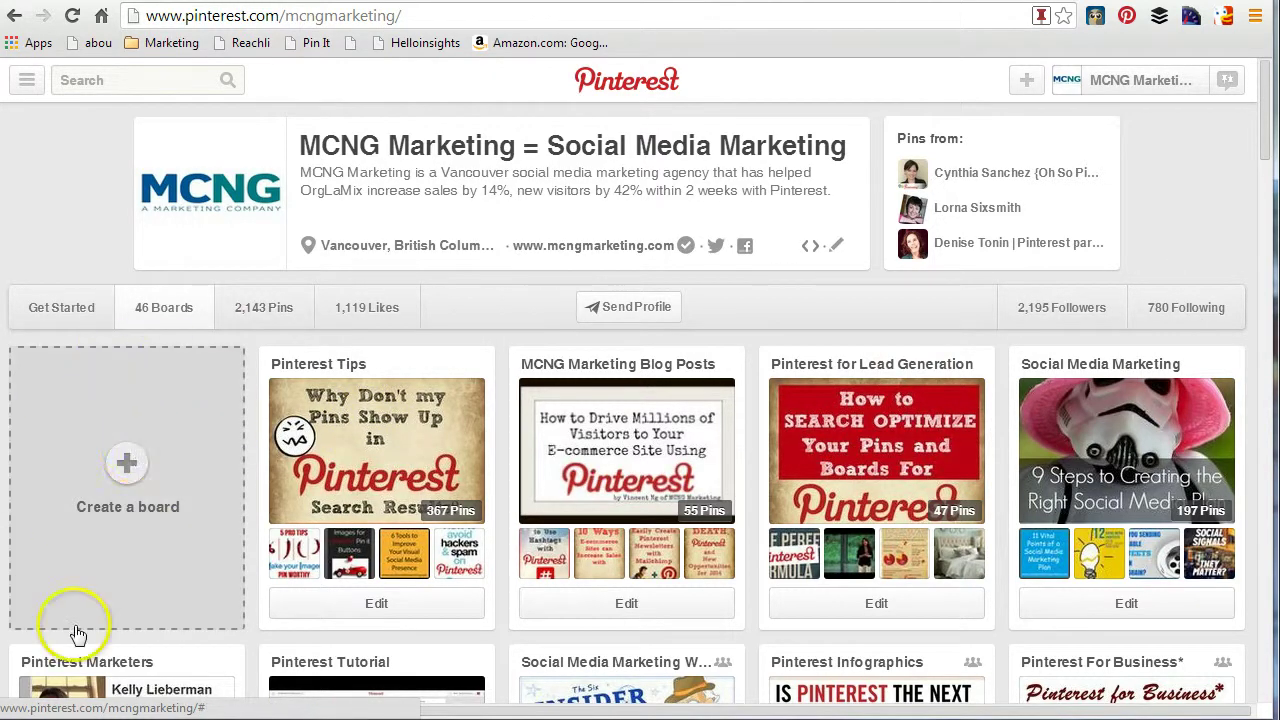
left_click(127, 470)
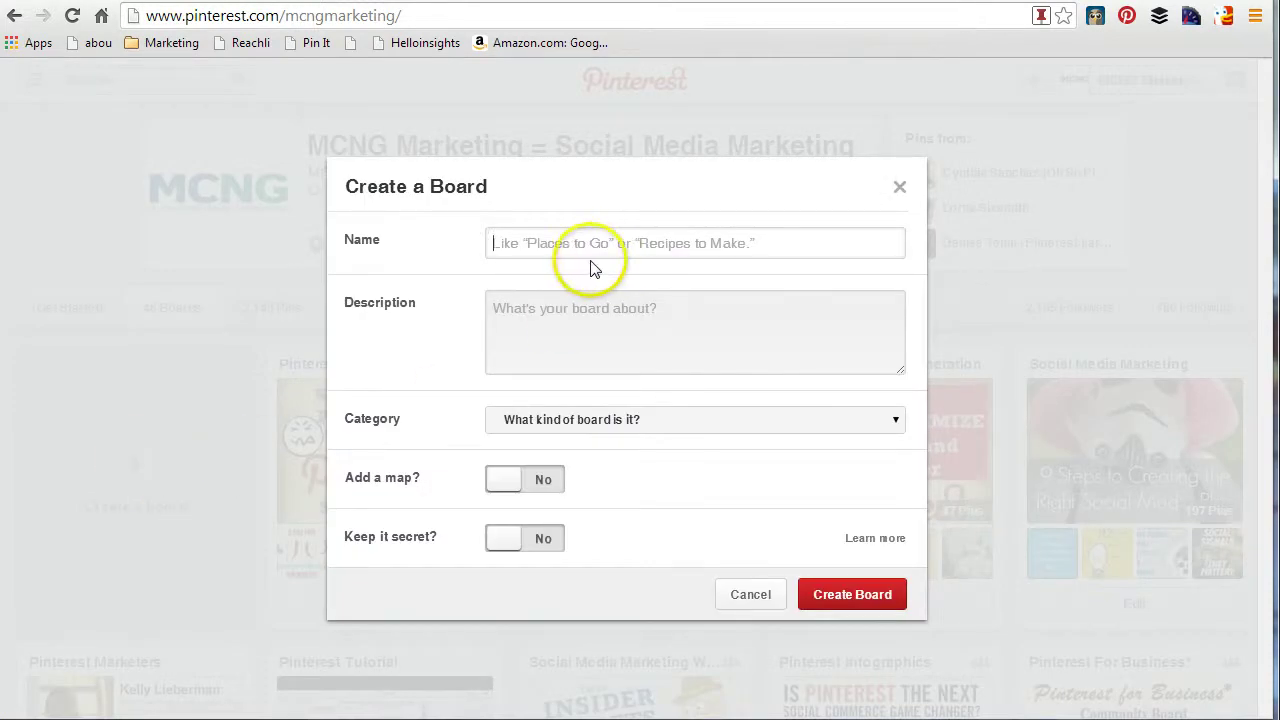
left_click(627, 236)
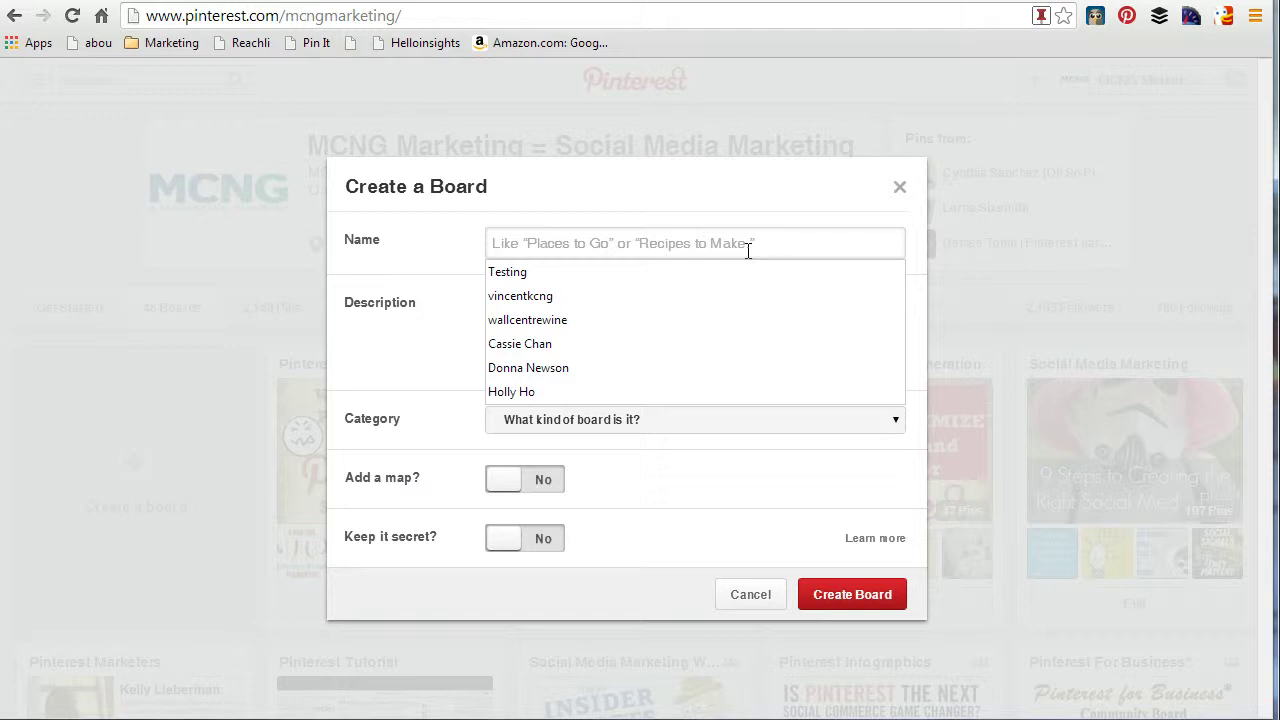
left_click(417, 373)
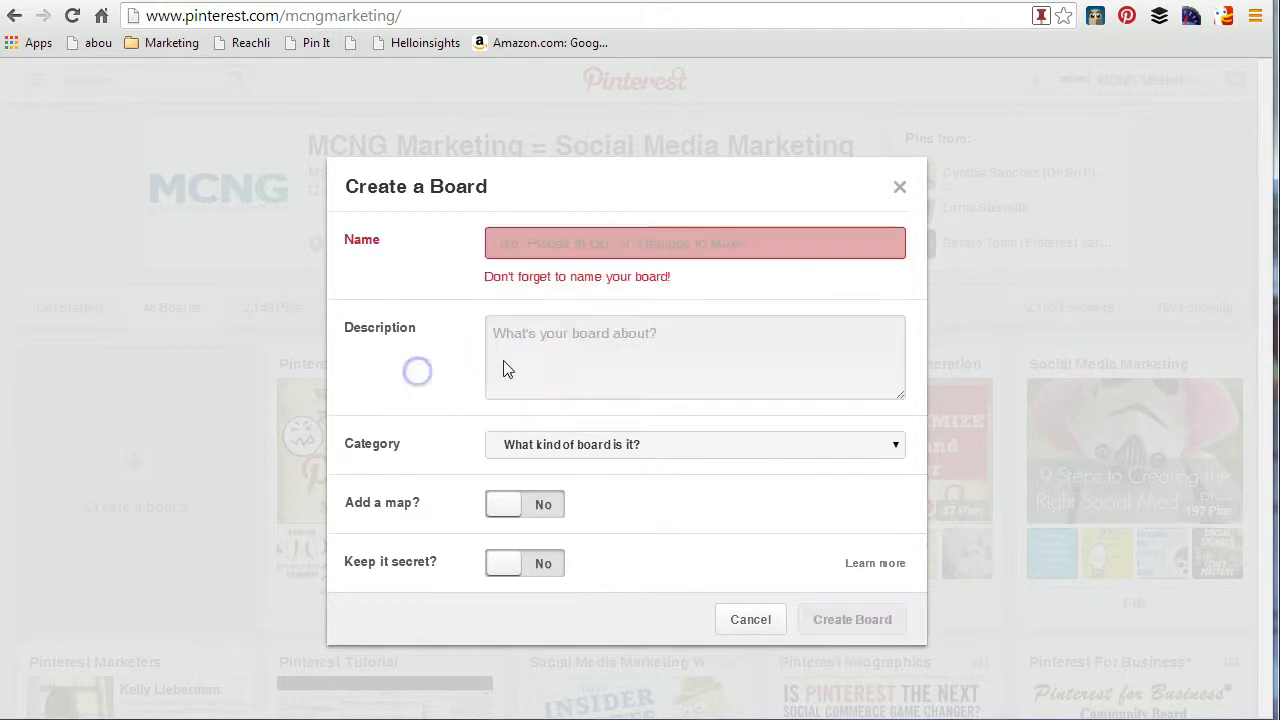
left_click(571, 352)
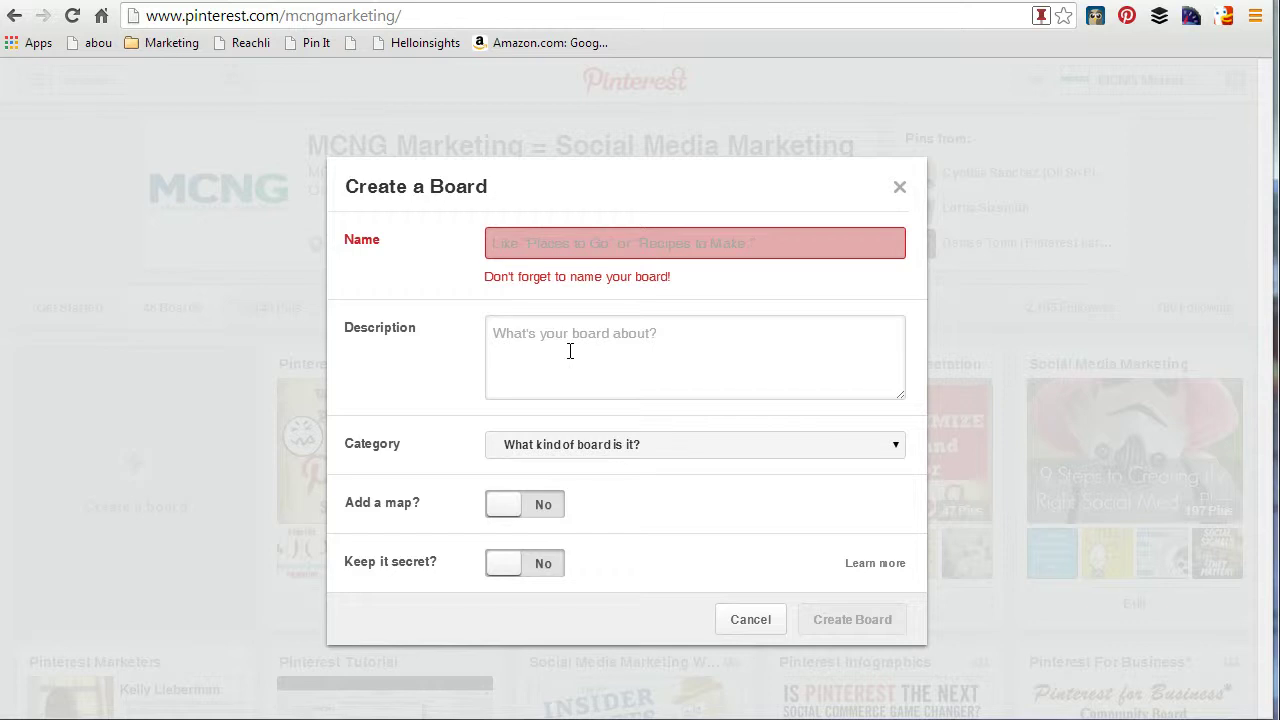
left_click(605, 447)
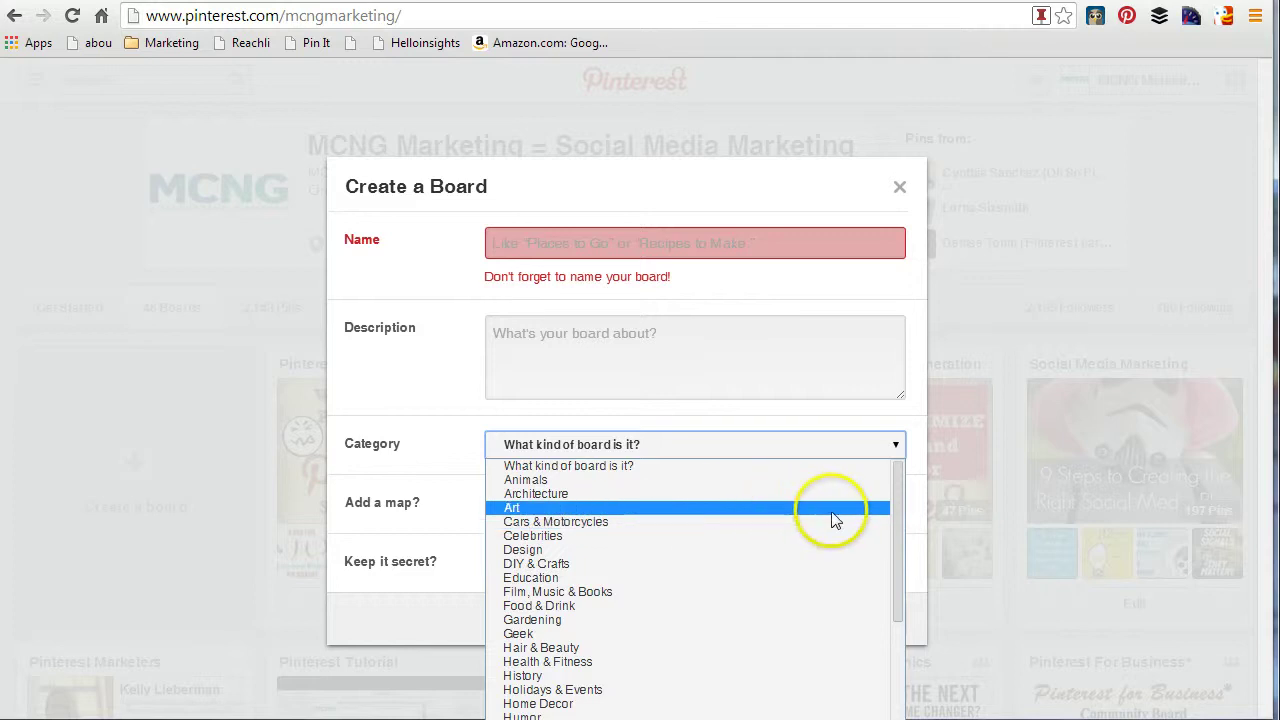
left_click(363, 512)
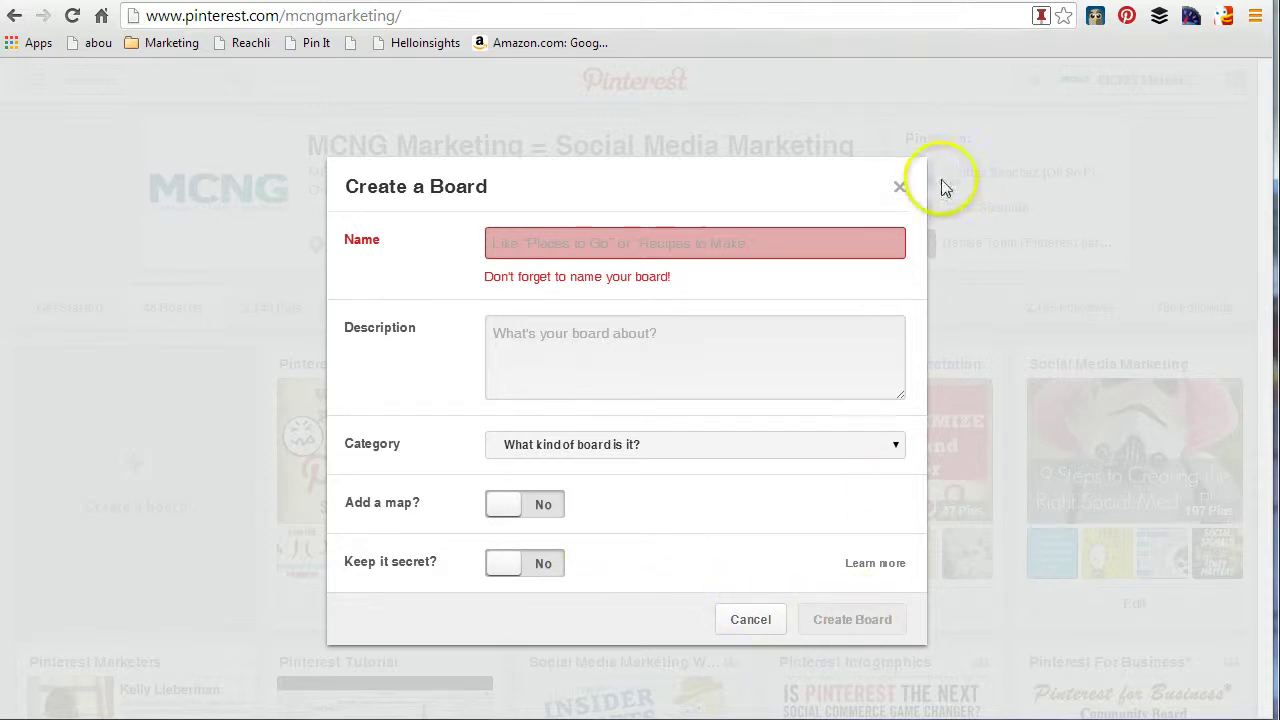
left_click(900, 192)
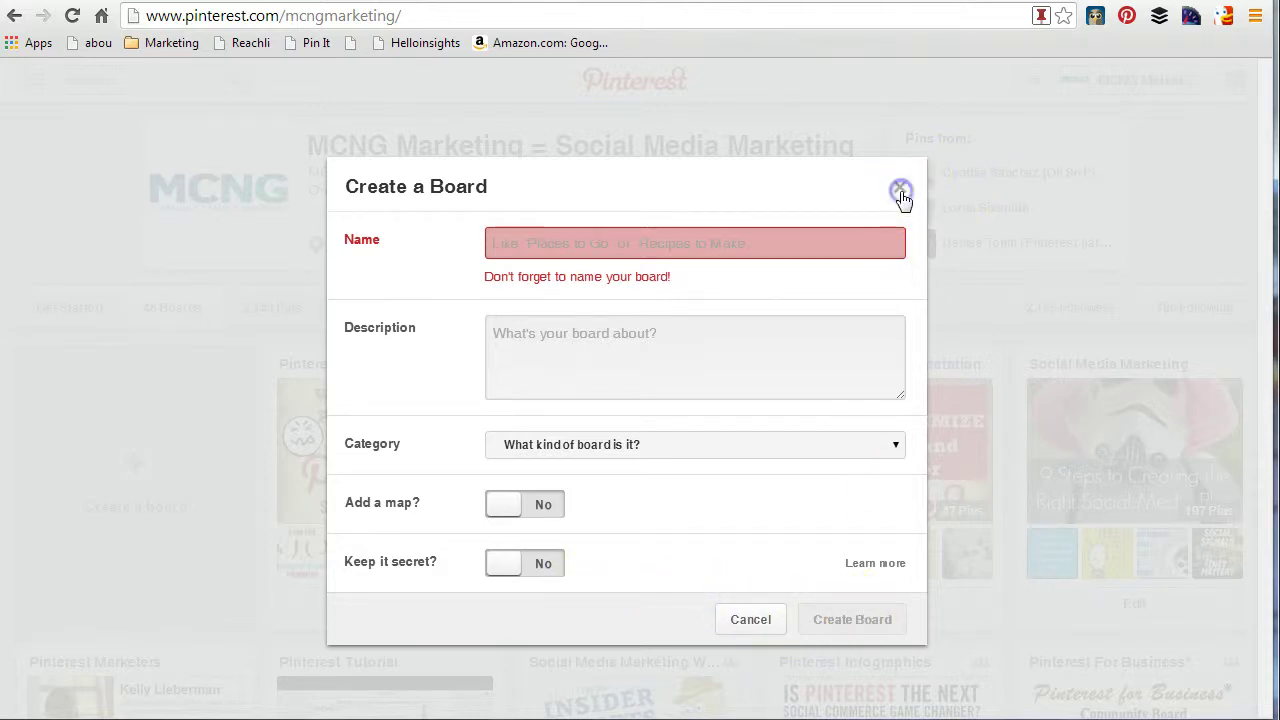
left_click(901, 193)
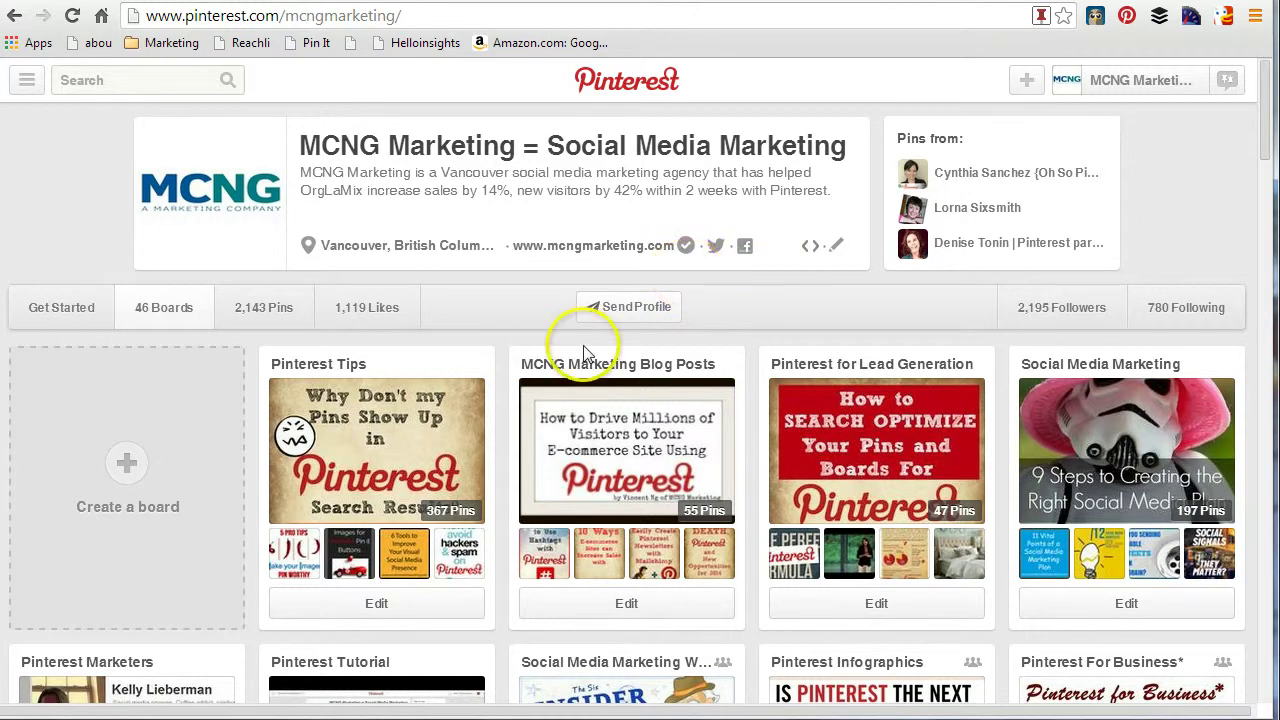
- Return to the home feed showing the Piqora mobile referral growth chart pin
left_click(618, 88)
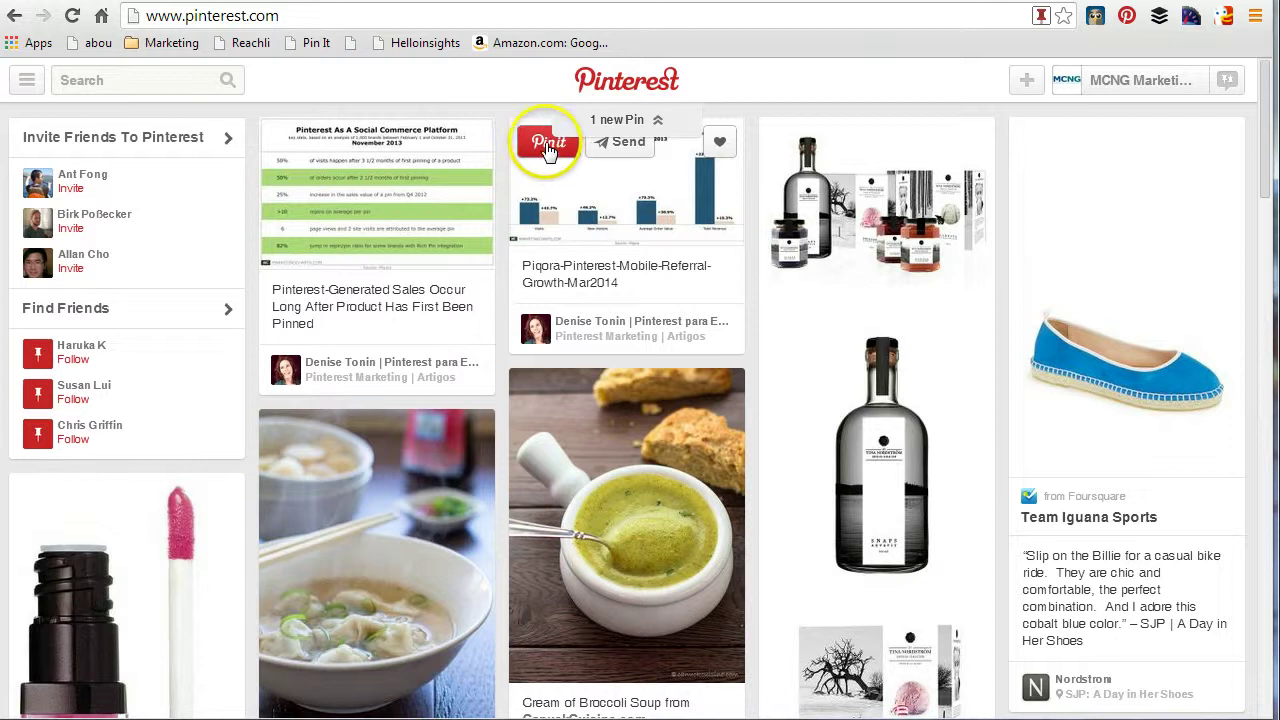
- Pin the Piqora-Pinterest-Mobile-Referral-Growth-Mar2014 chart to the Pinterest Tips board
left_click(548, 147)
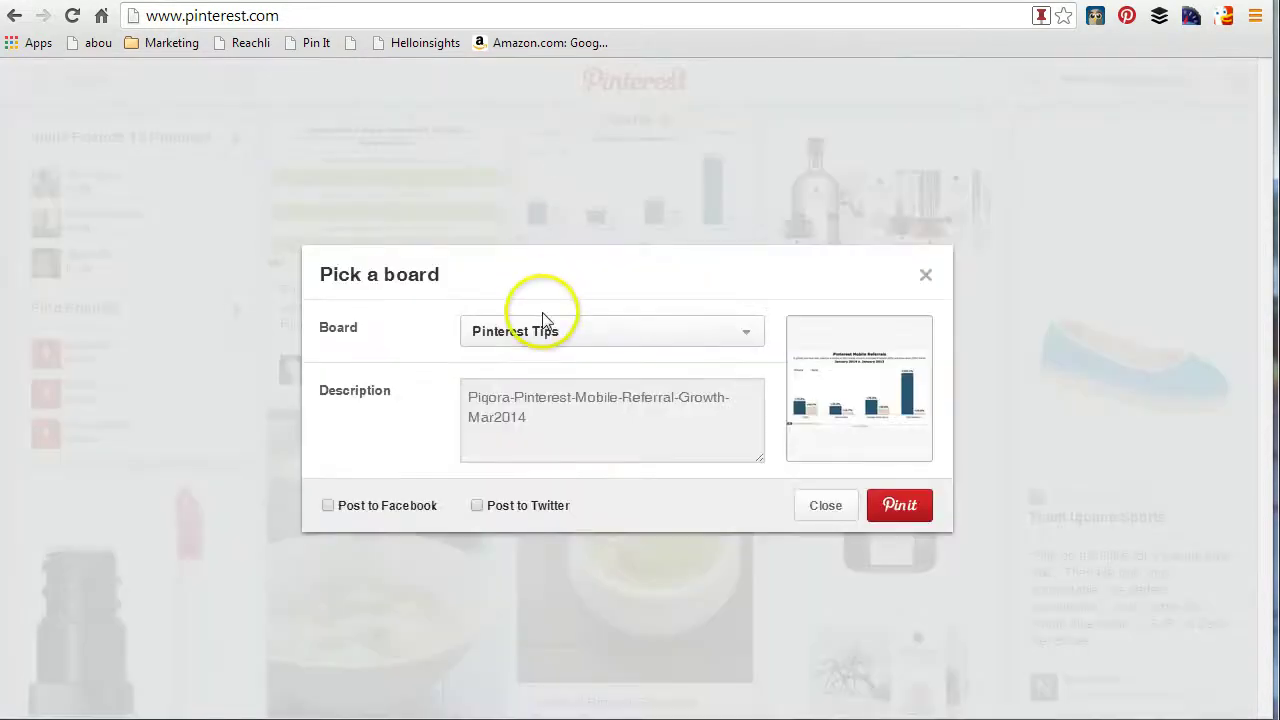
left_click(536, 338)
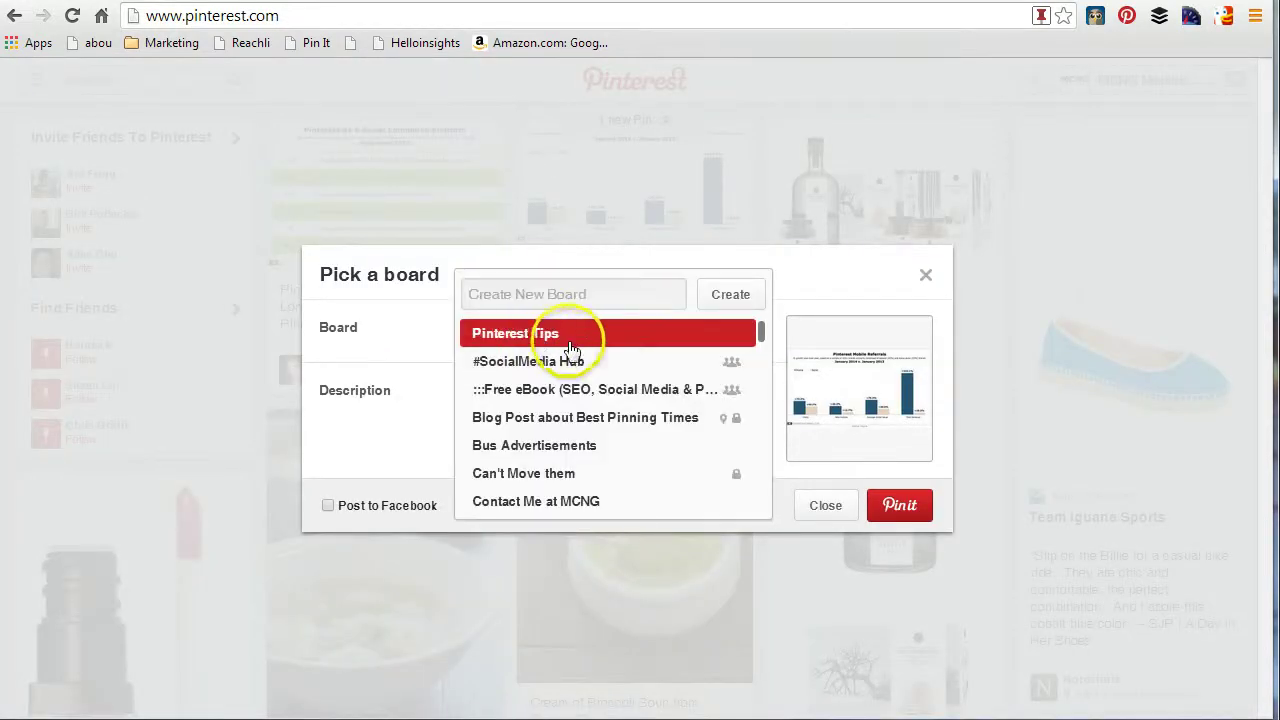
left_click(568, 336)
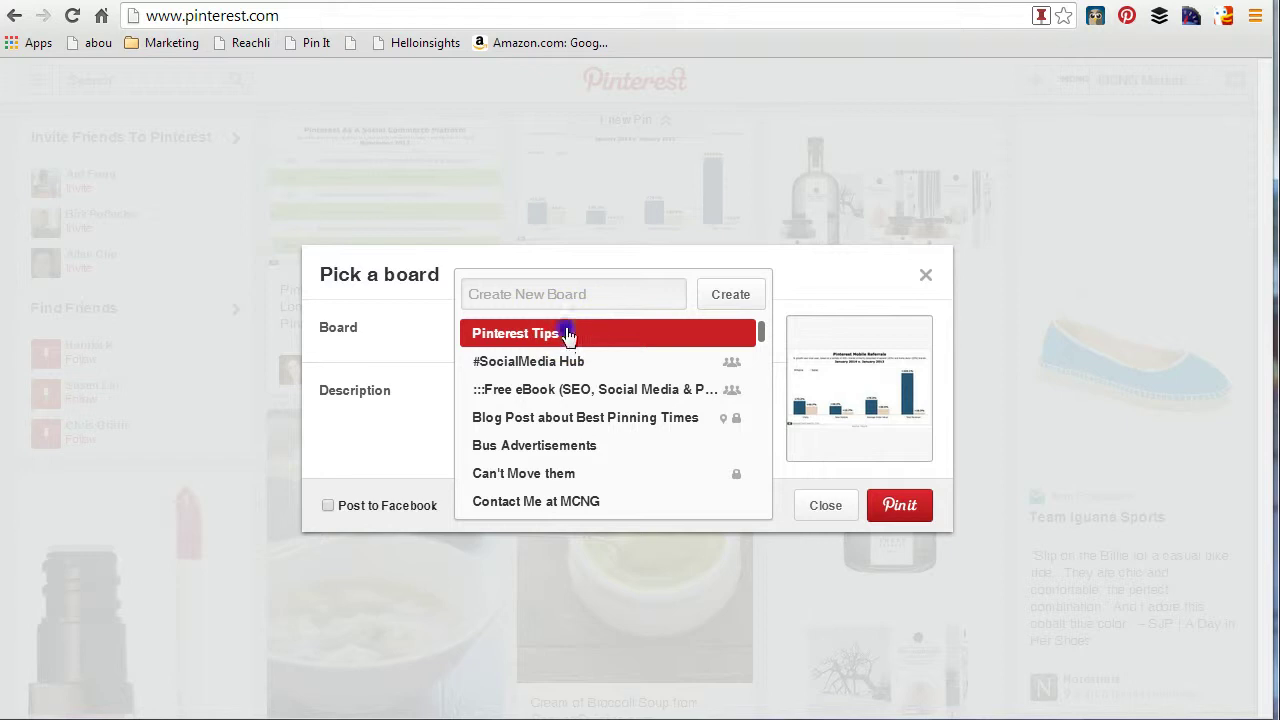
left_click(551, 429)
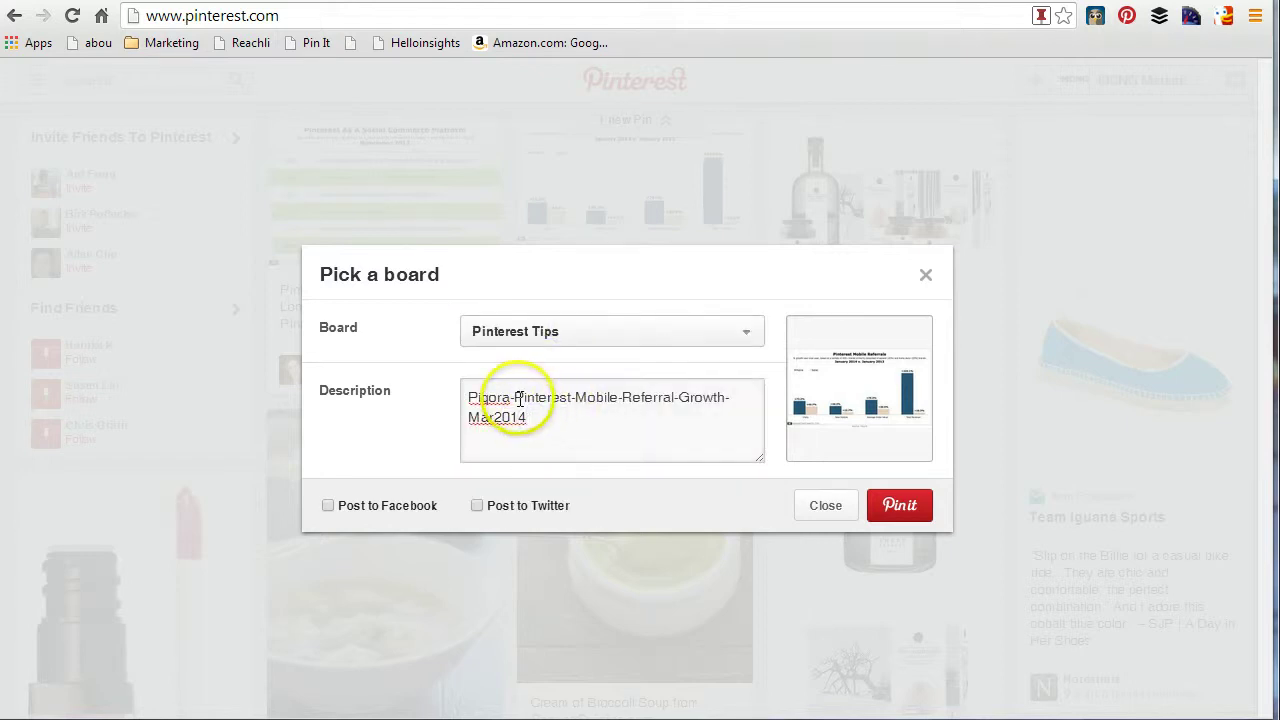
left_click(898, 507)
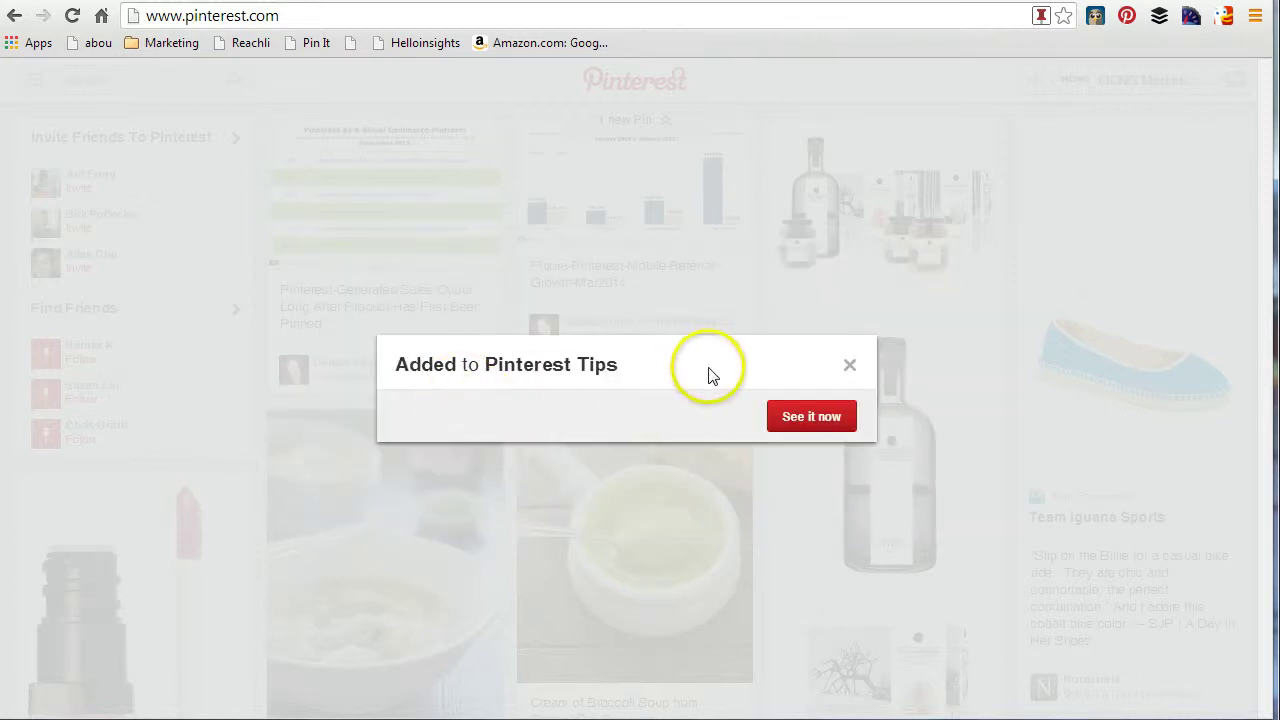
- Close the 'Added to Pinterest Tips' confirmation
left_click(849, 365)
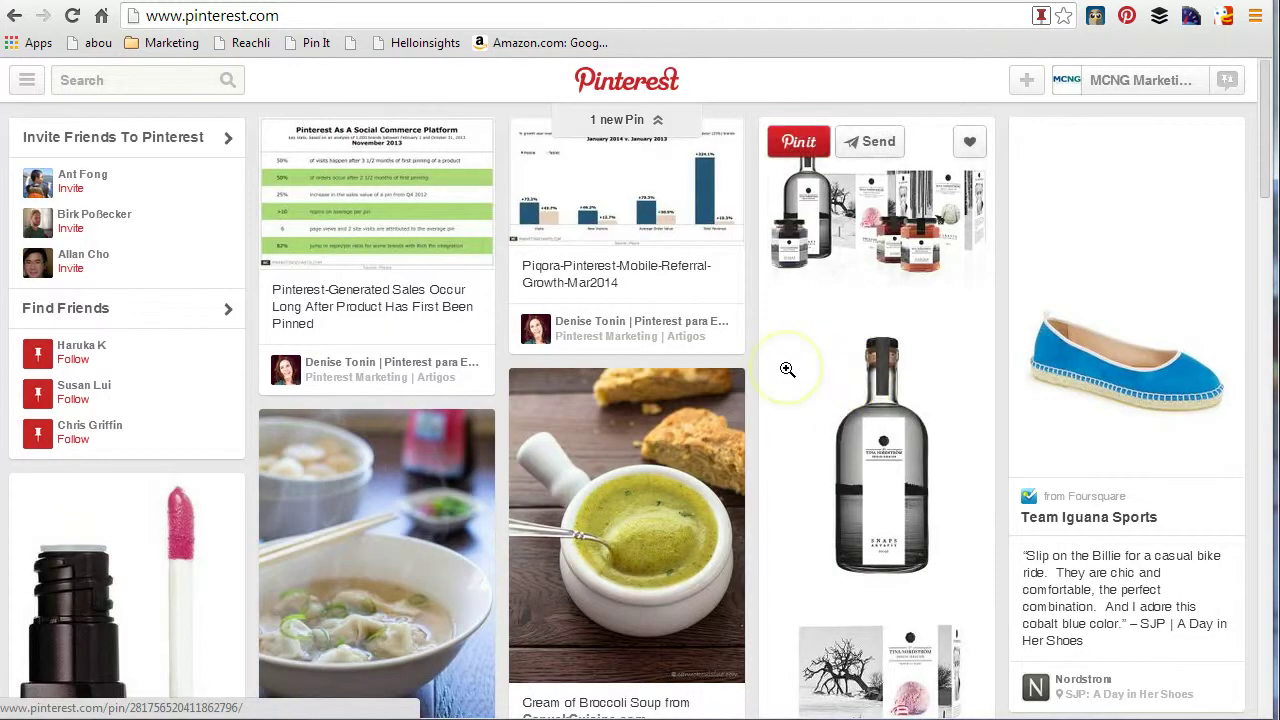